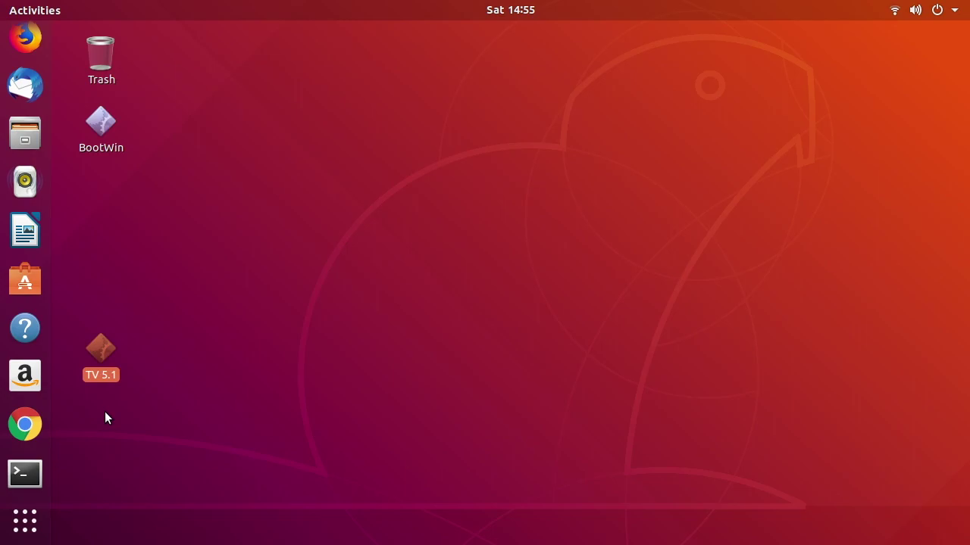
Test the TV 5.1 desktop launcher by playing its stream, then quit the player
left_click(83, 307)
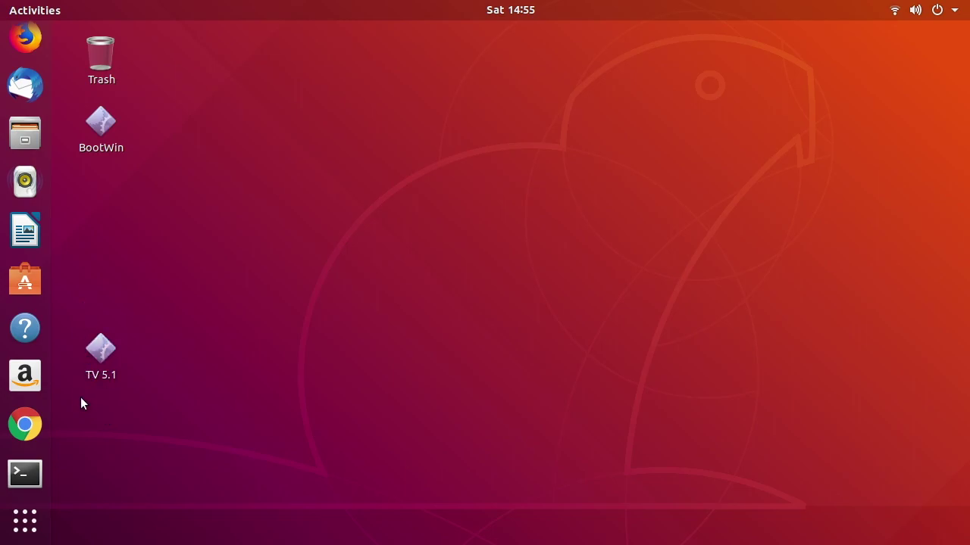
double_click(102, 351)
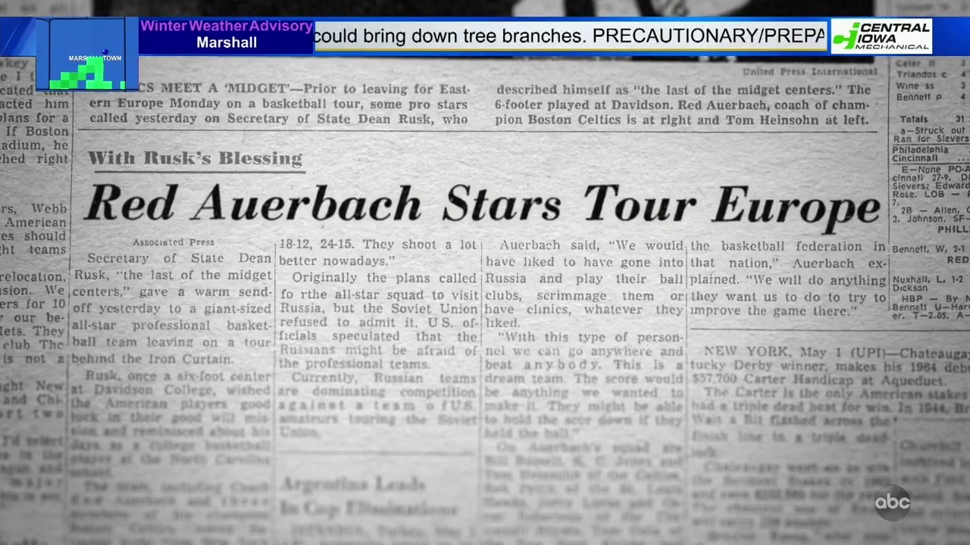
key("q")
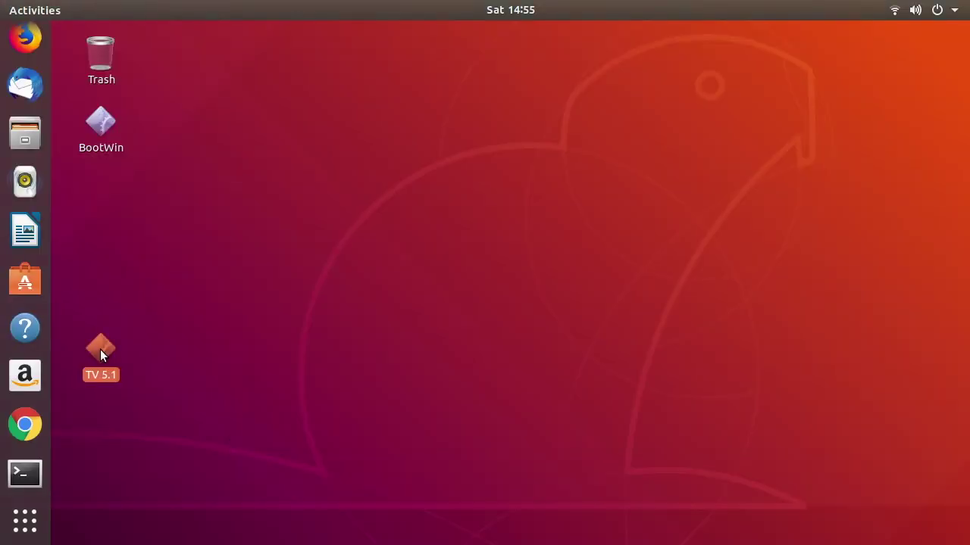
Open the 192.168.7.188 Channel Lineup page in Firefox, in a smaller window at upper right
left_click(25, 43)
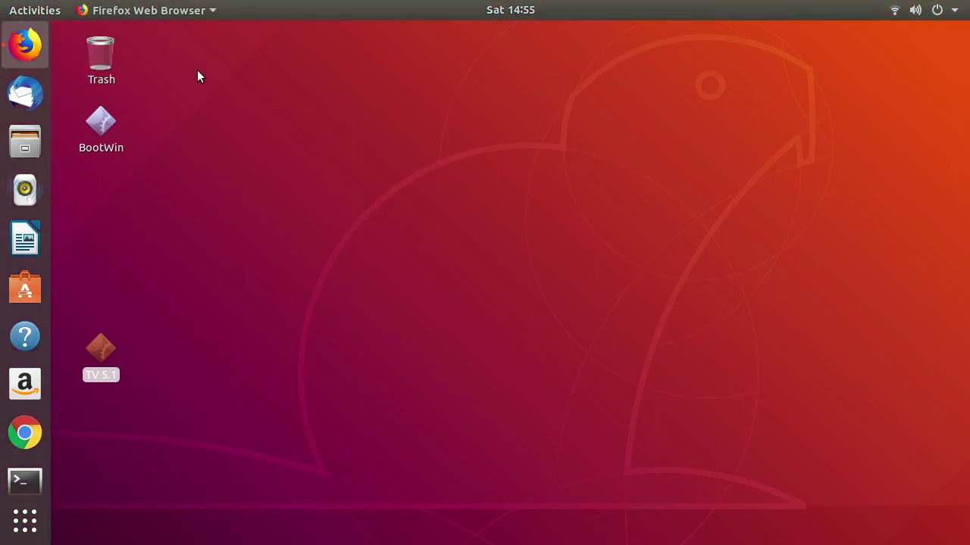
type("192")
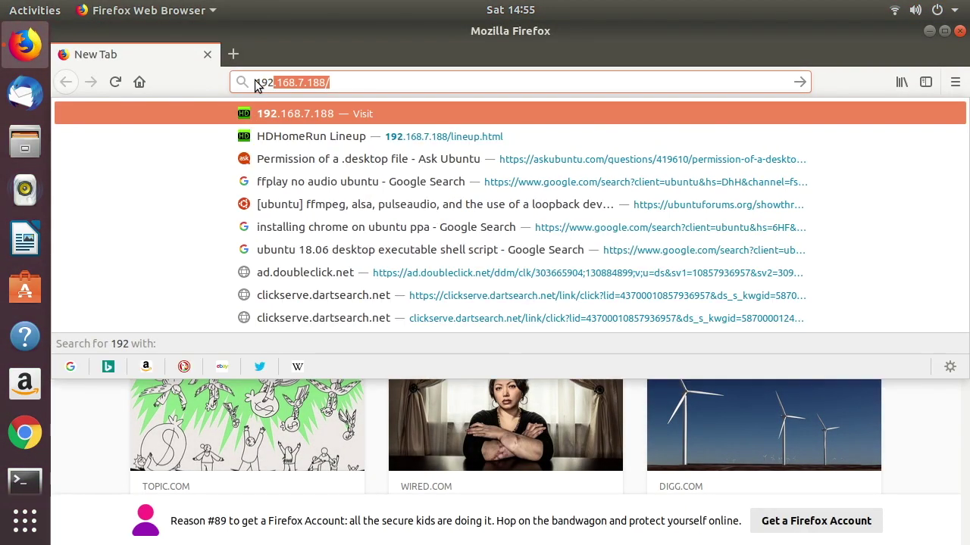
type(".16")
key("Return")
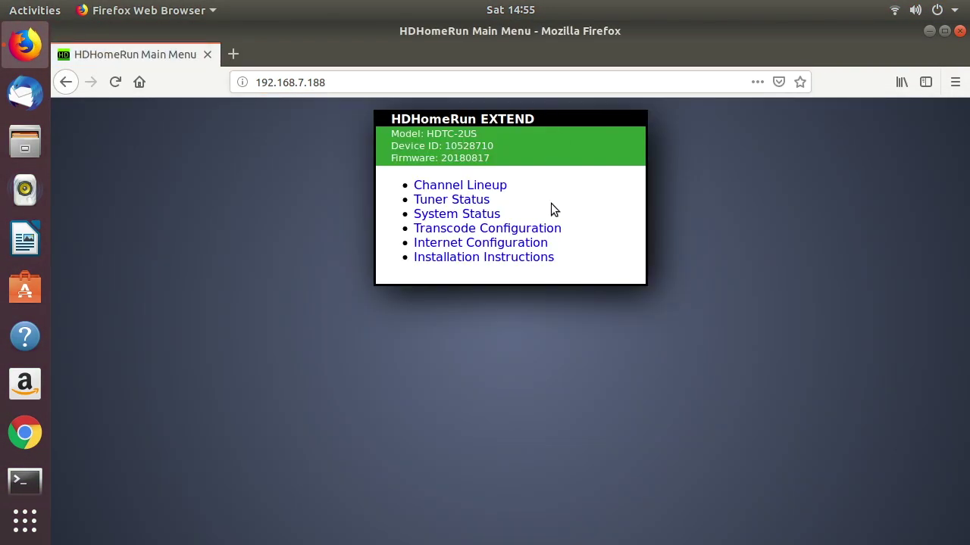
left_click(496, 188)
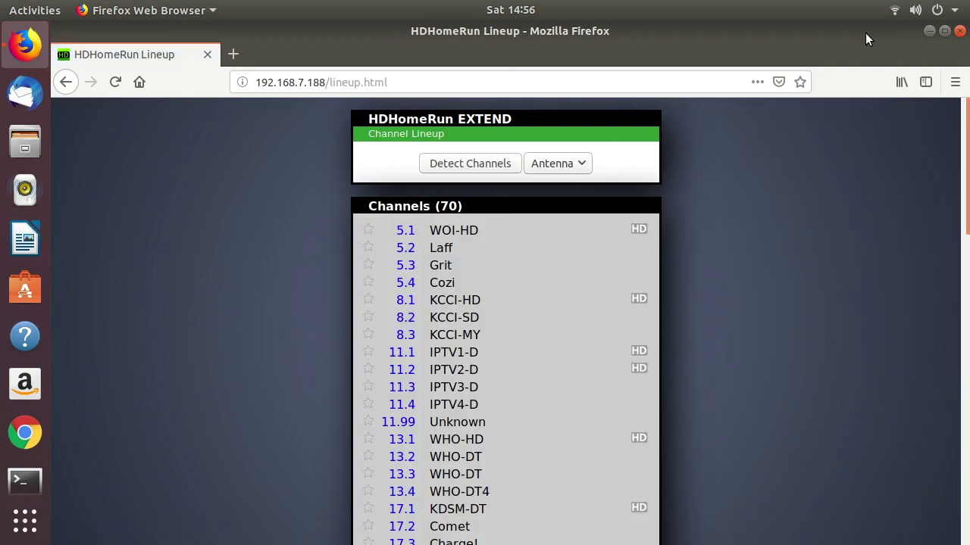
double_click(896, 35)
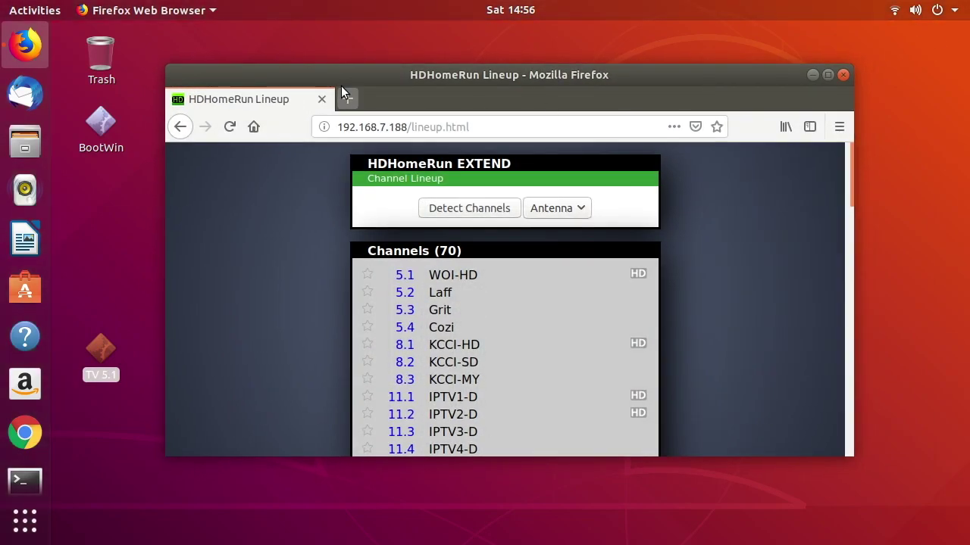
left_click_drag(330, 74, 518, 41)
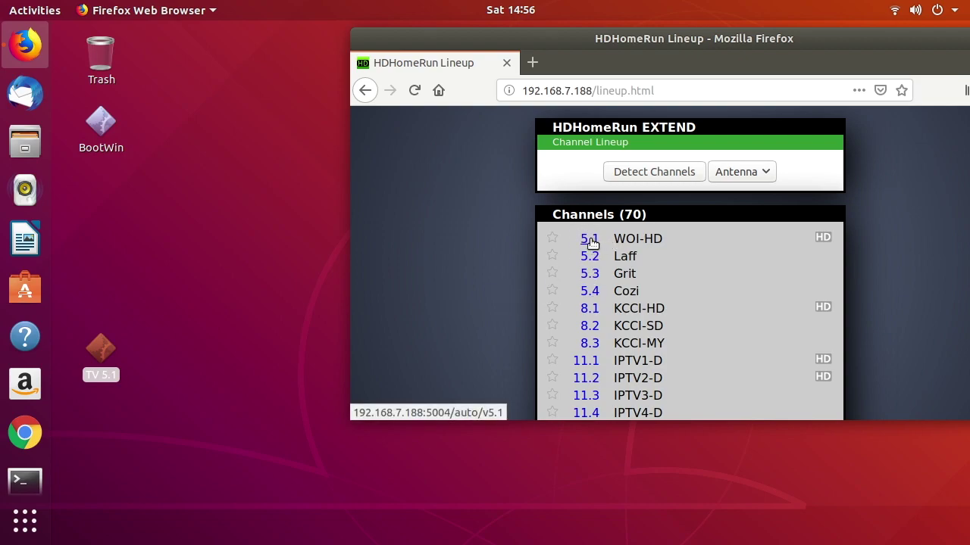
In a new terminal, change into the Desktop folder and display TV51.desktop's contents
left_click(25, 474)
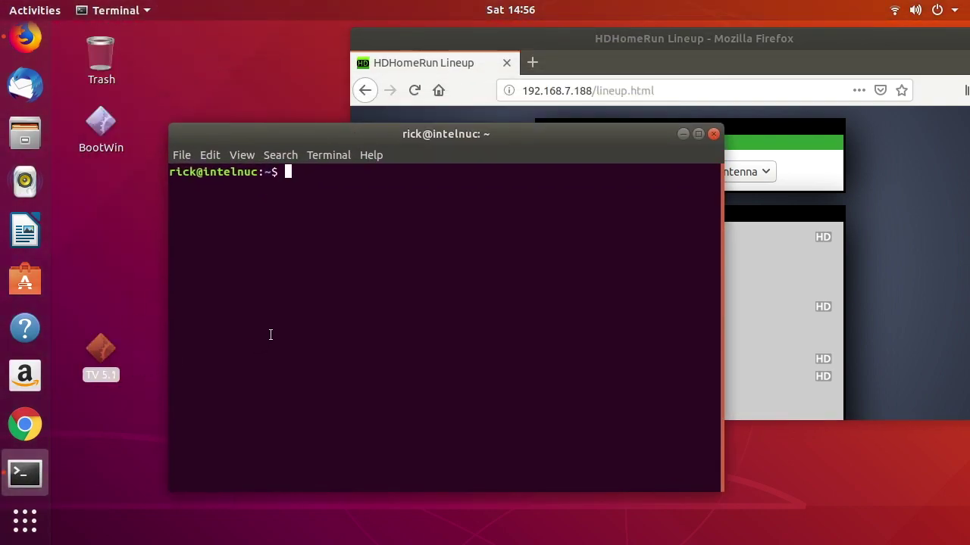
type("ls")
key("Return")
type("cl")
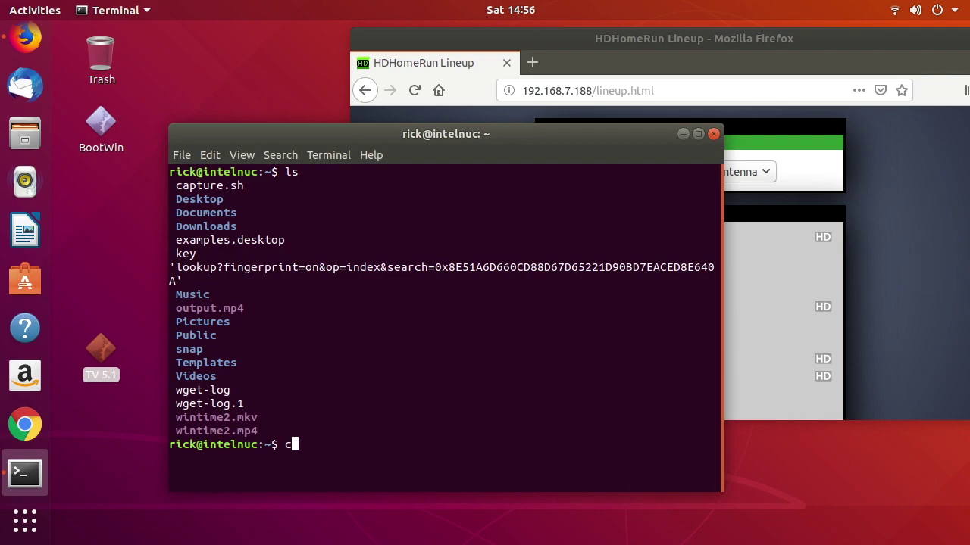
type("ear")
key("Return")
type("cd Desktop/")
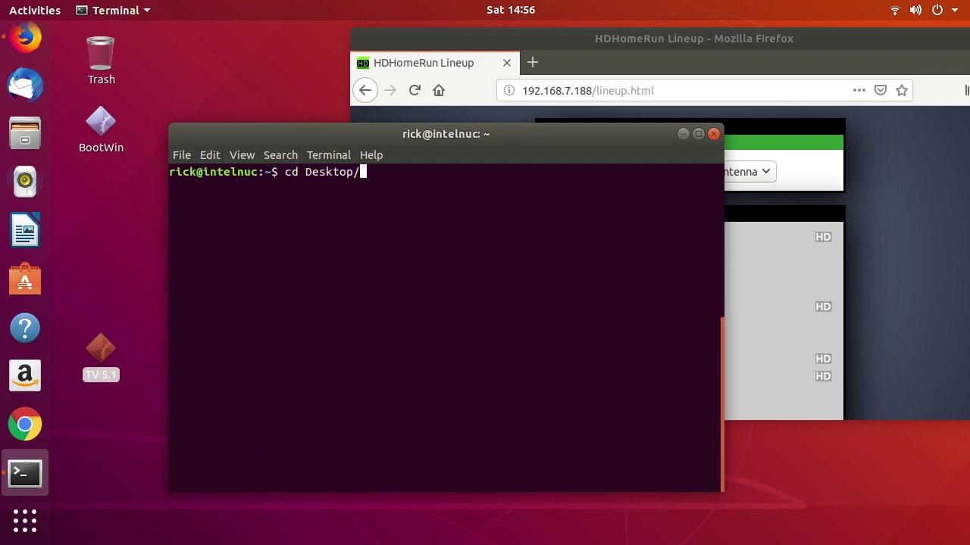
key("Return")
type("ls")
key("Return")
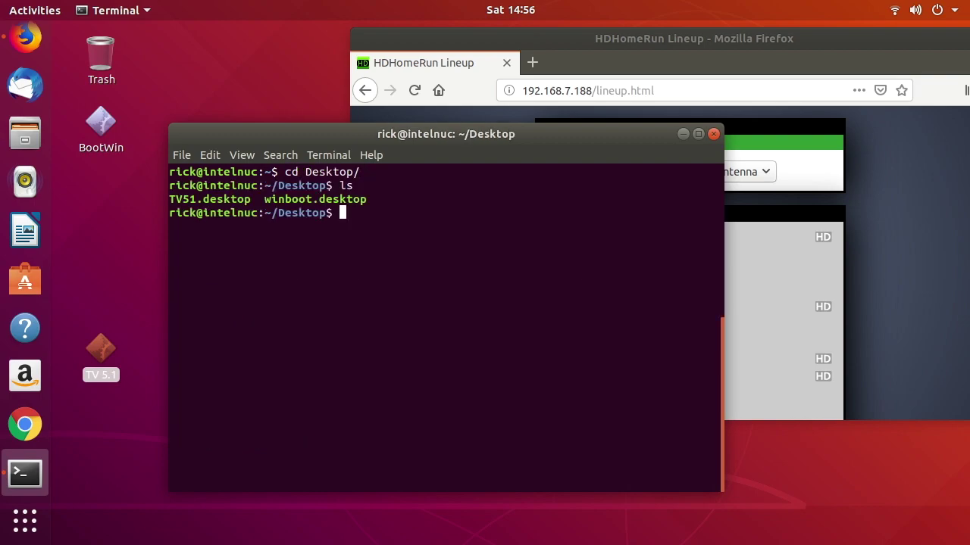
type("cat TV")
key("Tab")
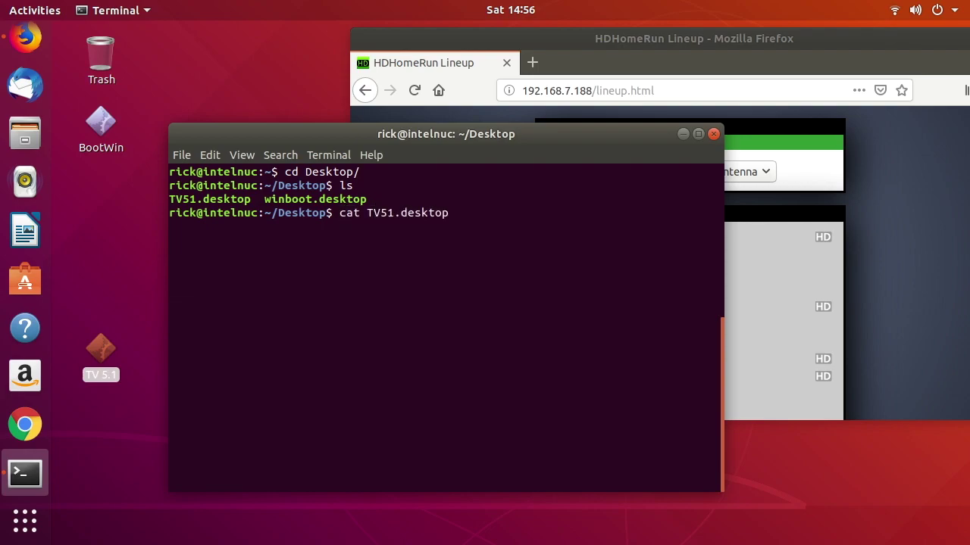
key("Return")
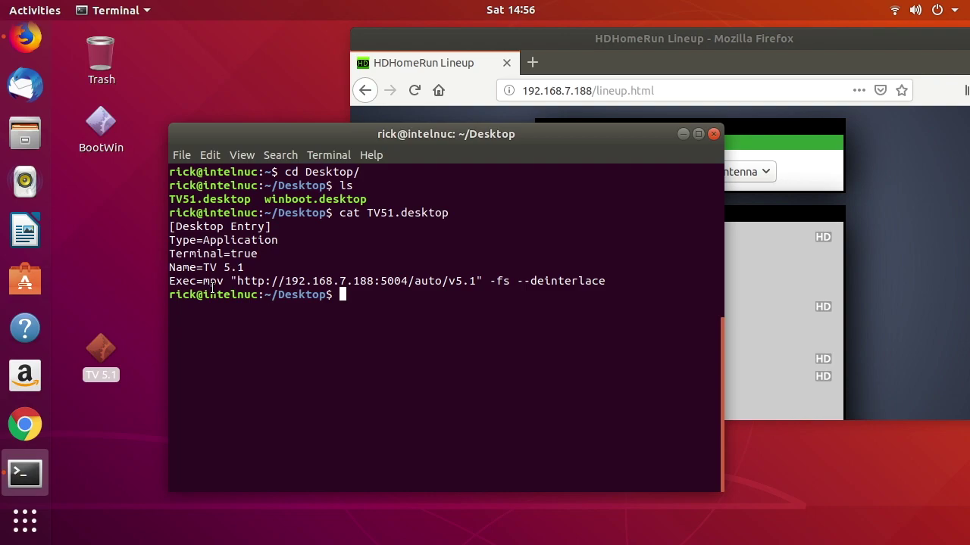
Copy TV51.desktop to TV81.desktop and prepare the nano command for the new file
type("sudo apt install ")
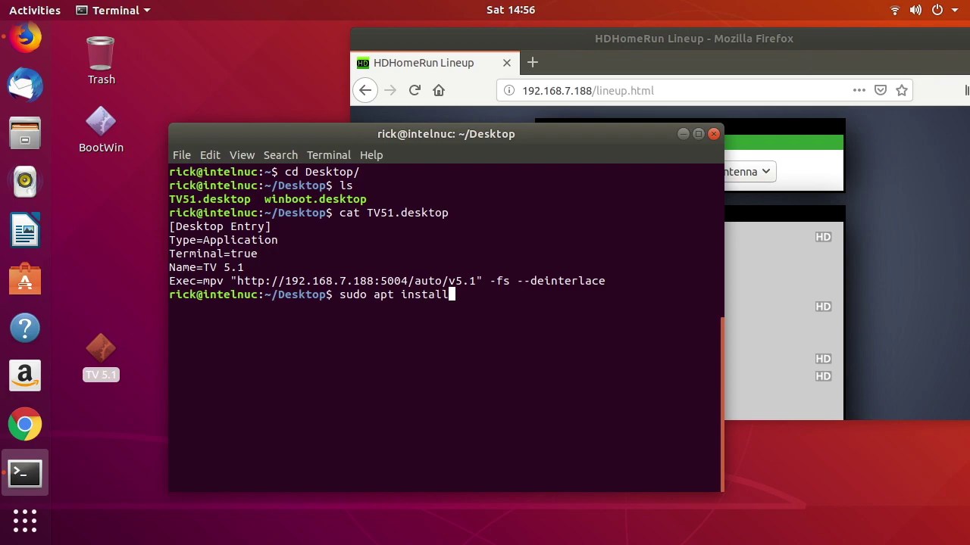
type("mpv")
key("BackSpace")
key("BackSpace")
key("BackSpace")
key("BackSpace")
key("BackSpace")
key("BackSpace")
key("BackSpace")
key("BackSpace")
key("BackSpace")
key("BackSpace")
key("BackSpace")
key("BackSpace")
key("BackSpace")
key("BackSpace")
key("BackSpace")
key("BackSpace")
key("BackSpace")
key("BackSpace")
key("BackSpace")
key("BackSpace")
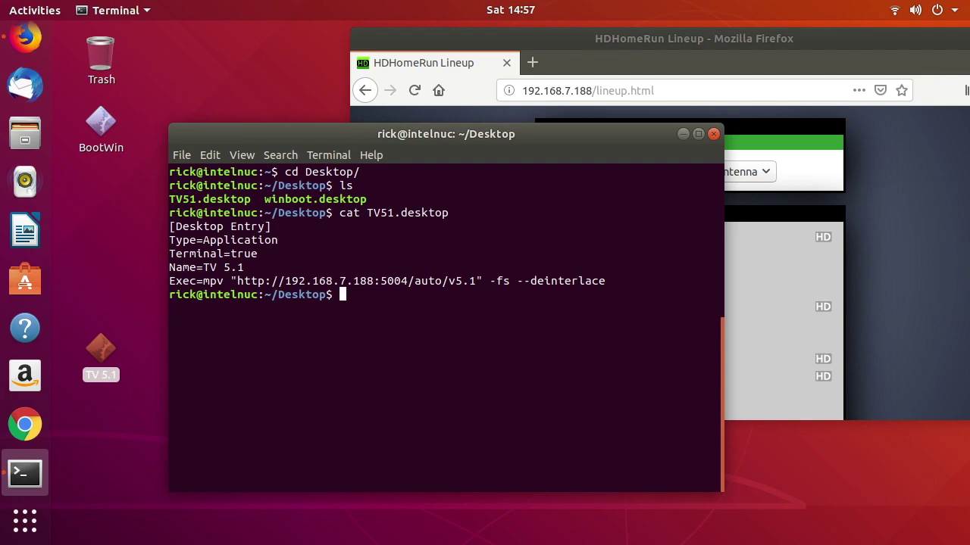
type("cp TV")
key("Tab")
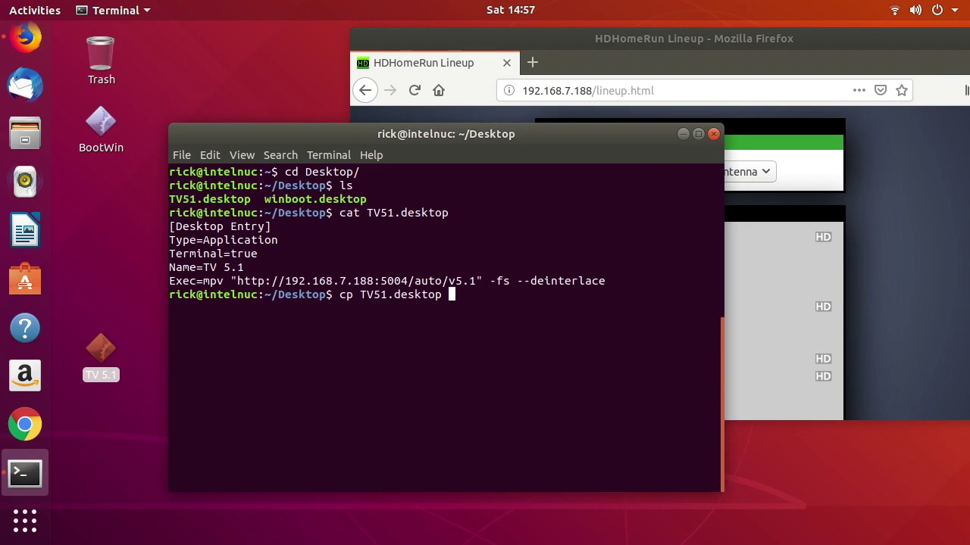
type("TV81.d")
type("esktop")
key("Return")
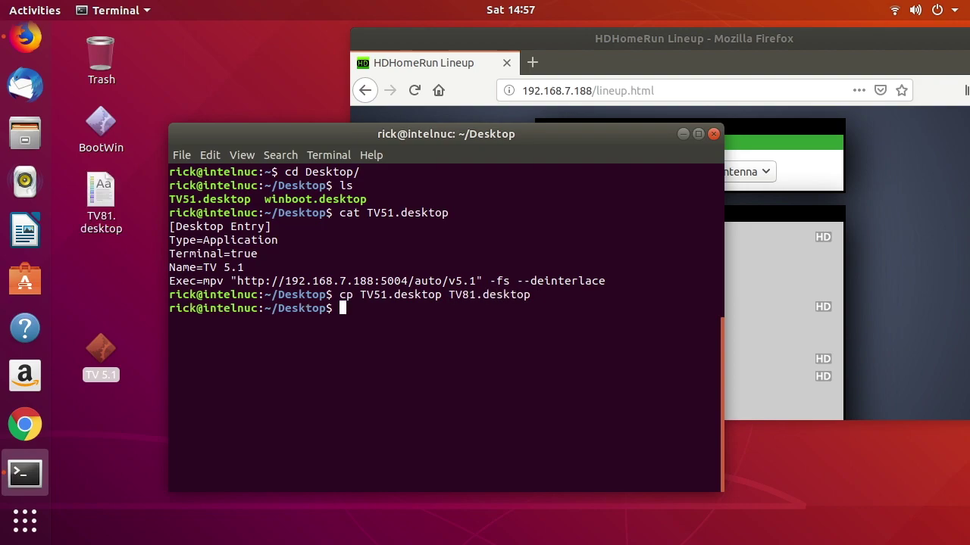
type("nano TV8")
key("Tab")
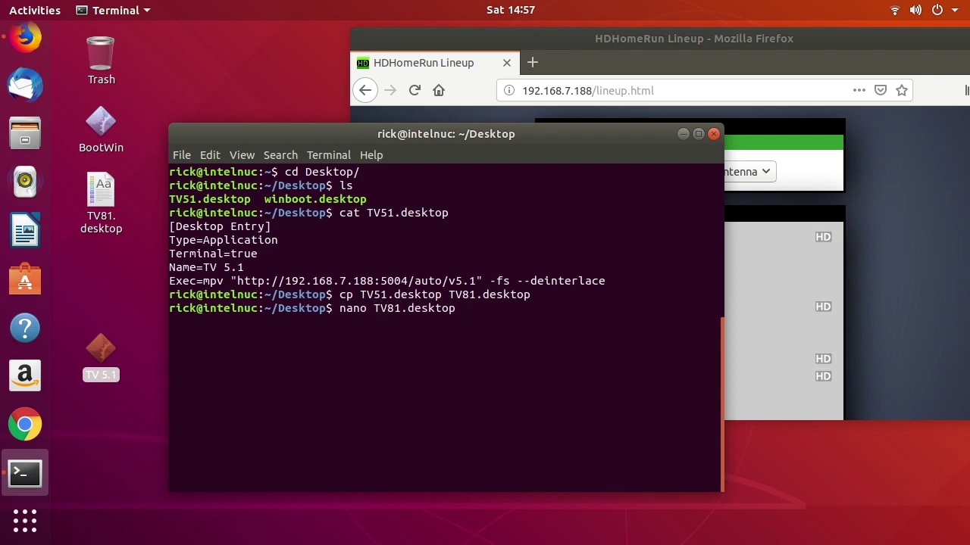
Open TV81.desktop in nano and change the launcher name to TV 8.1
key("Return")
key("Down")
key("Down")
key("Up")
key("End")
key("Left")
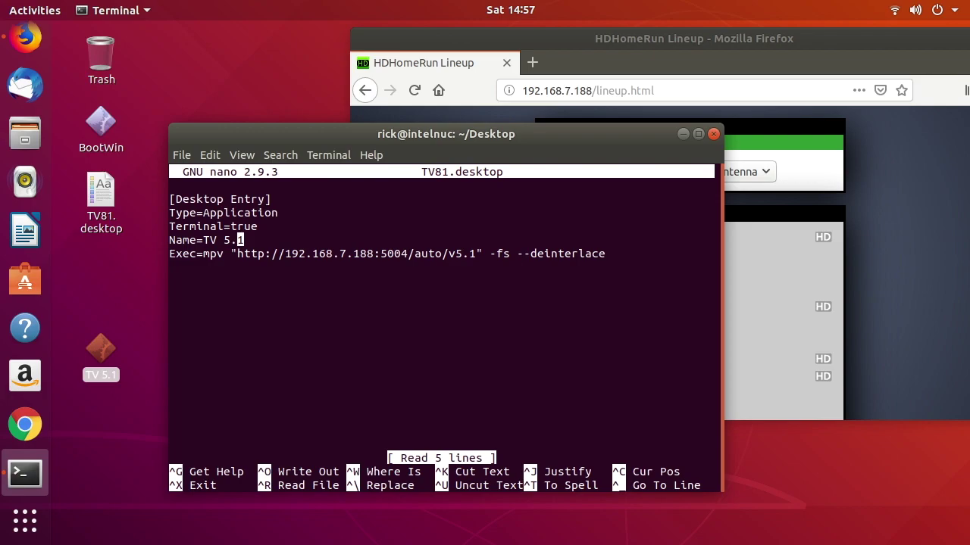
key("BackSpace")
key("BackSpace")
type("8.")
Replace the Exec line's stream address with the 8.1 URL copied from the channel lineup
key("Down")
key("Right")
key("Right")
key("Right")
key("Right")
key("Right")
key("Right")
key("Right")
key("Right")
key("Right")
key("Right")
key("Right")
key("Right")
key("Right")
key("Right")
key("Right")
key("Right")
key("Right")
key("Right")
key("Right")
key("Right")
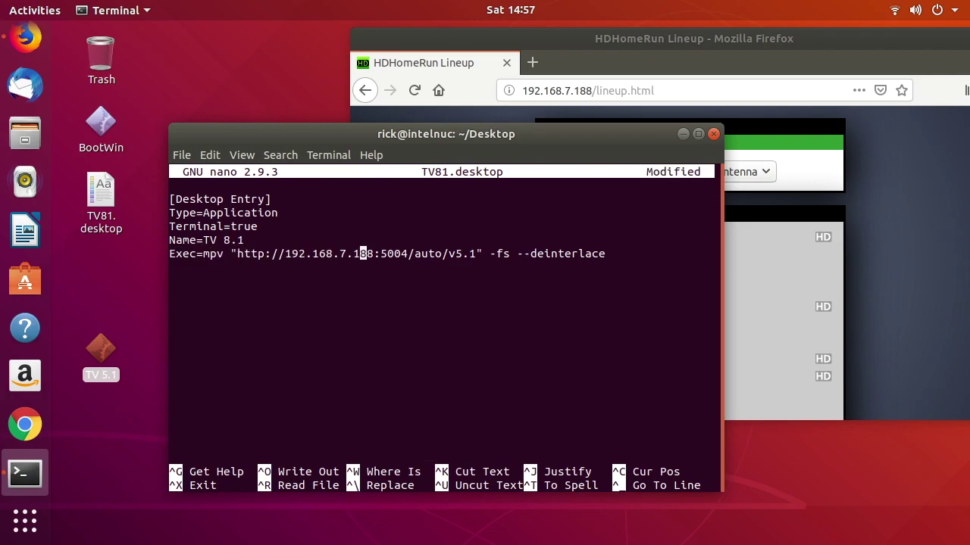
key("Left")
key("Left")
key("Left")
left_click(746, 292)
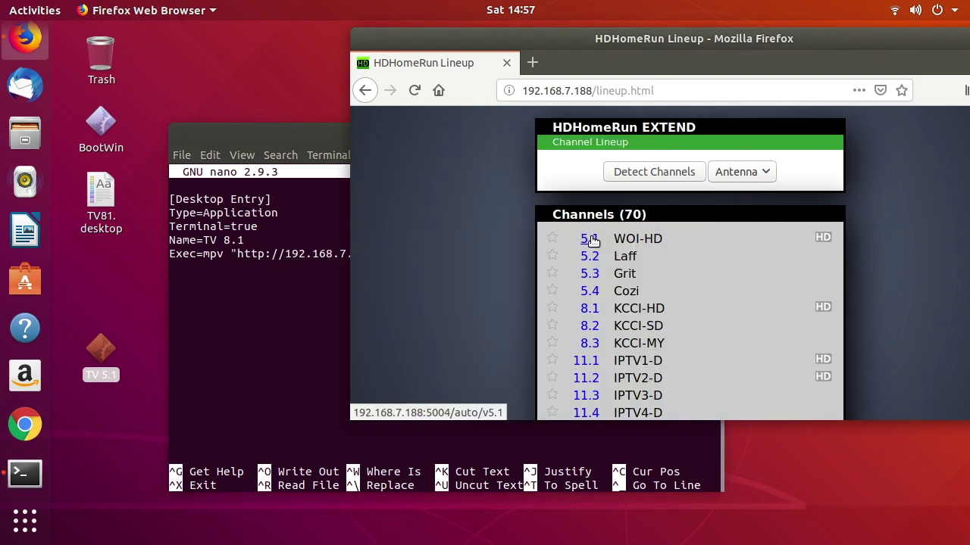
right_click(587, 309)
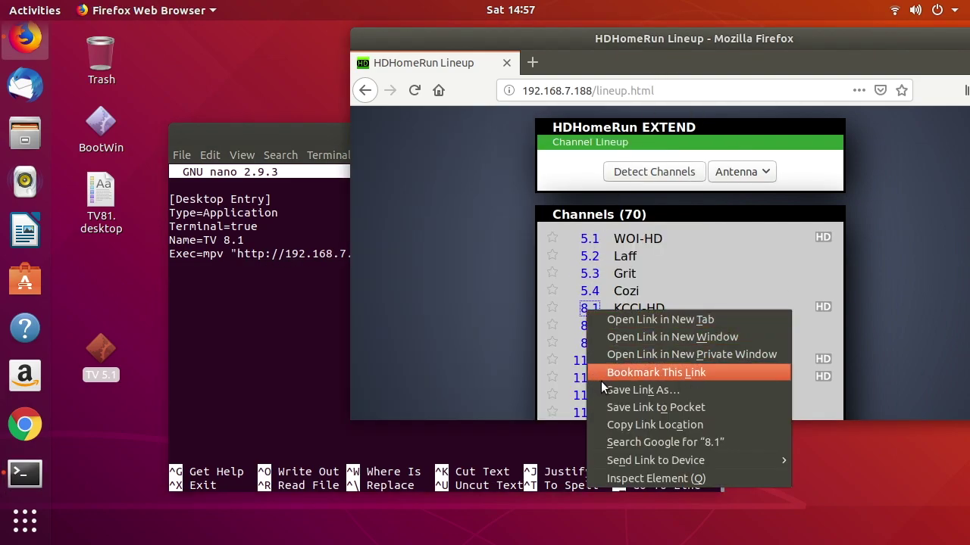
left_click(655, 425)
left_click(284, 327)
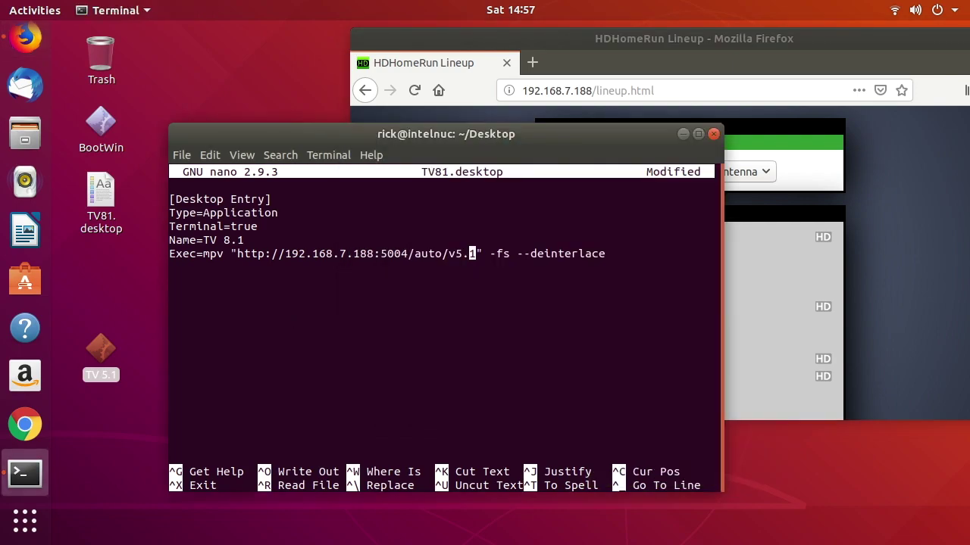
key("Delete")
key("BackSpace")
key("BackSpace")
key("BackSpace")
key("BackSpace")
key("BackSpace")
key("BackSpace")
key("BackSpace")
key("BackSpace")
key("BackSpace")
key("BackSpace")
key("BackSpace")
key("BackSpace")
key("BackSpace")
key("BackSpace")
key("BackSpace")
key("BackSpace")
key("BackSpace")
key("BackSpace")
key("BackSpace")
key("BackSpace")
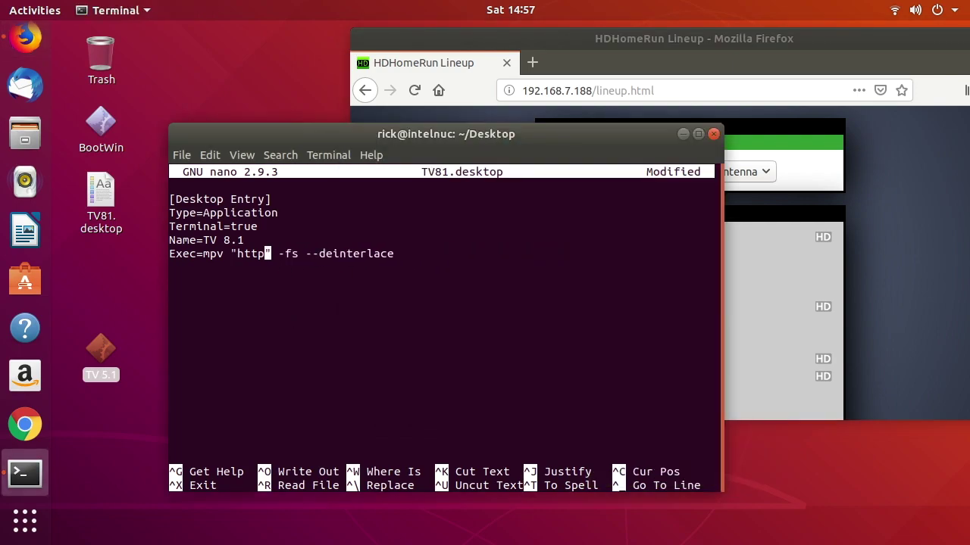
right_click(239, 254)
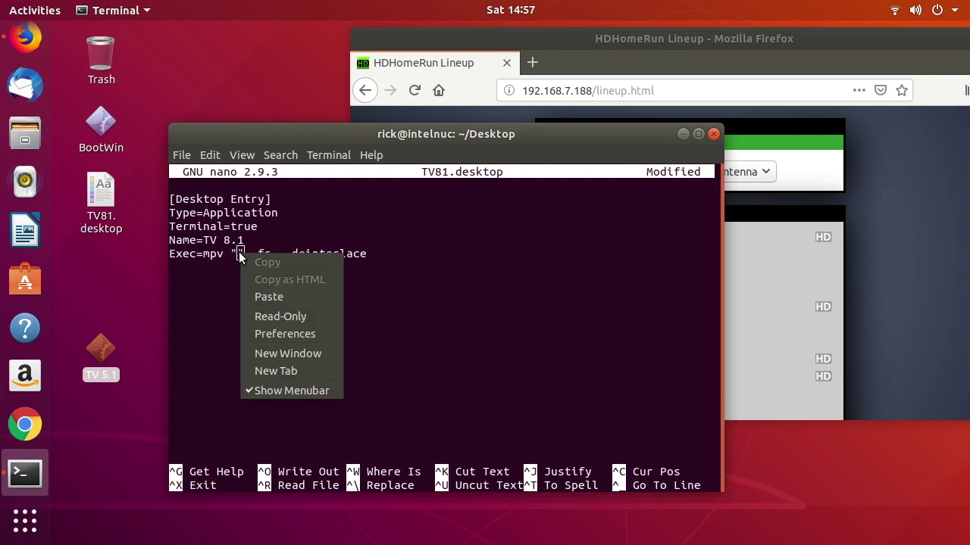
left_click(260, 297)
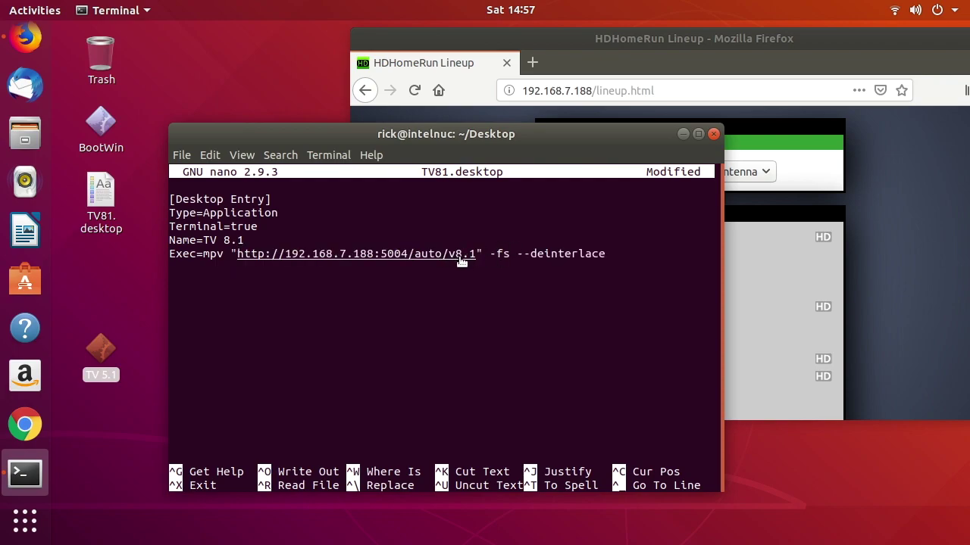
key("Left")
key("Left")
key("Left")
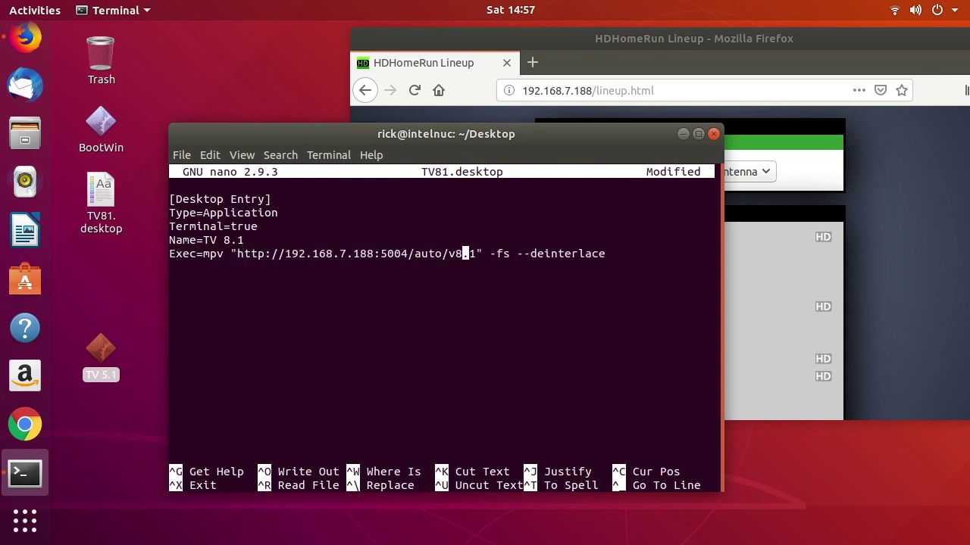
Review the Exec line's mpv options, then save TV81.desktop and exit nano
left_click(803, 342)
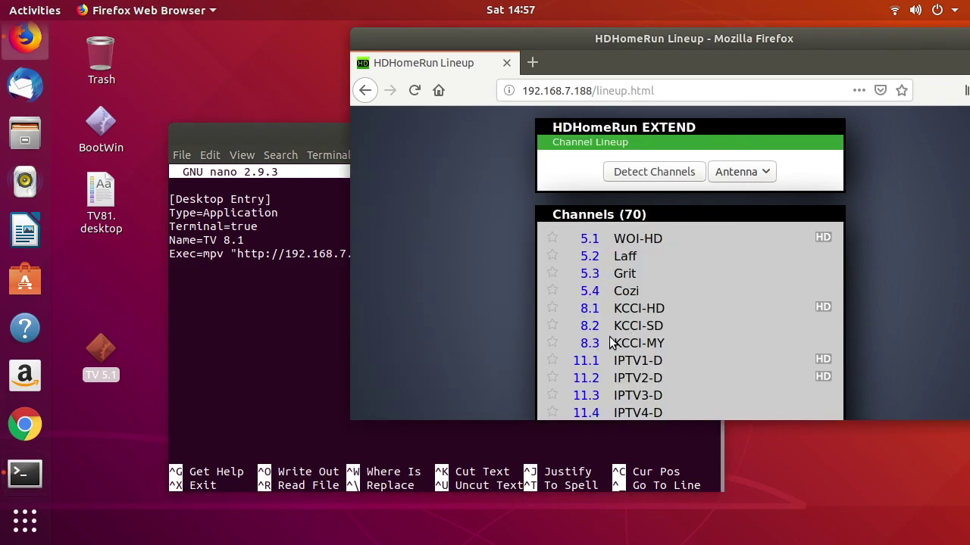
left_click(297, 333)
key("Right")
key("Right")
key("Right")
key("Right")
key("Right")
key("Right")
key("Right")
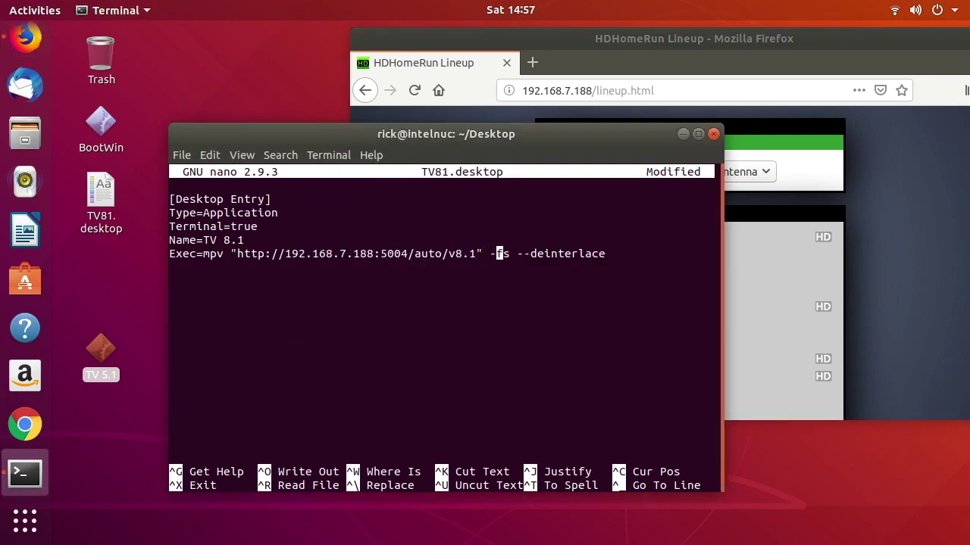
key("Right")
key("Right")
key("Left")
key("Left")
key("Left")
key("Left")
key("Left")
key("ctrl+o")
key("Return")
key("ctrl+x")
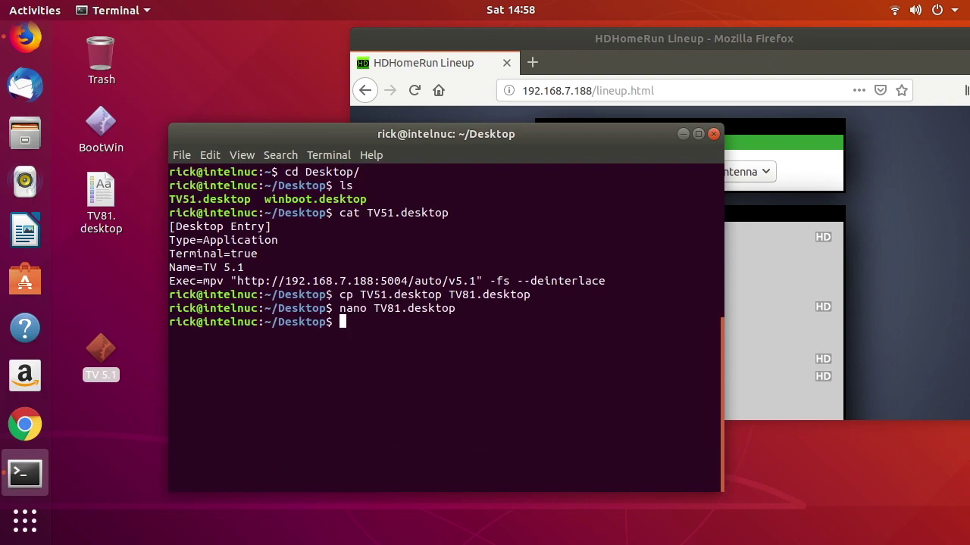
Cancel the untrusted-launcher warning for TV81.desktop, remove its execute permission, and list permissions
double_click(109, 199)
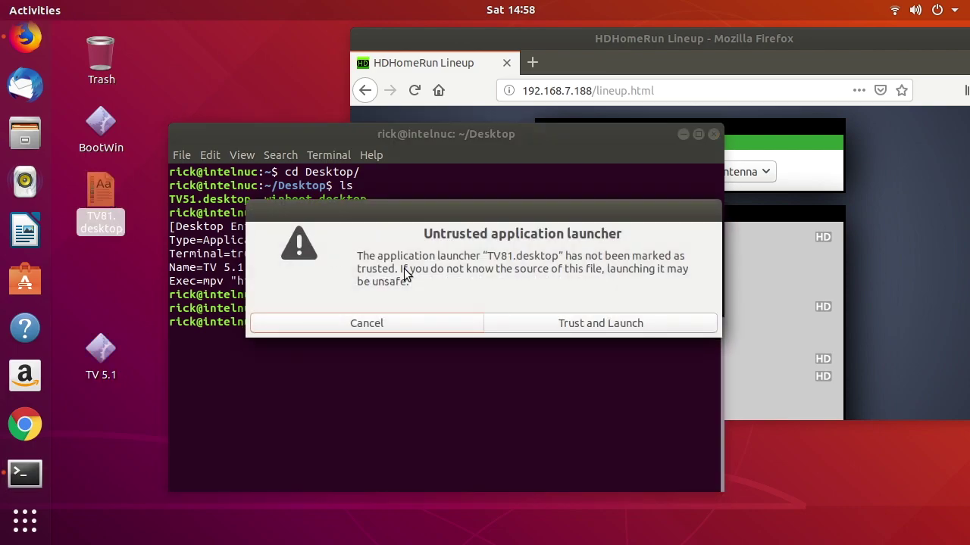
left_click(423, 323)
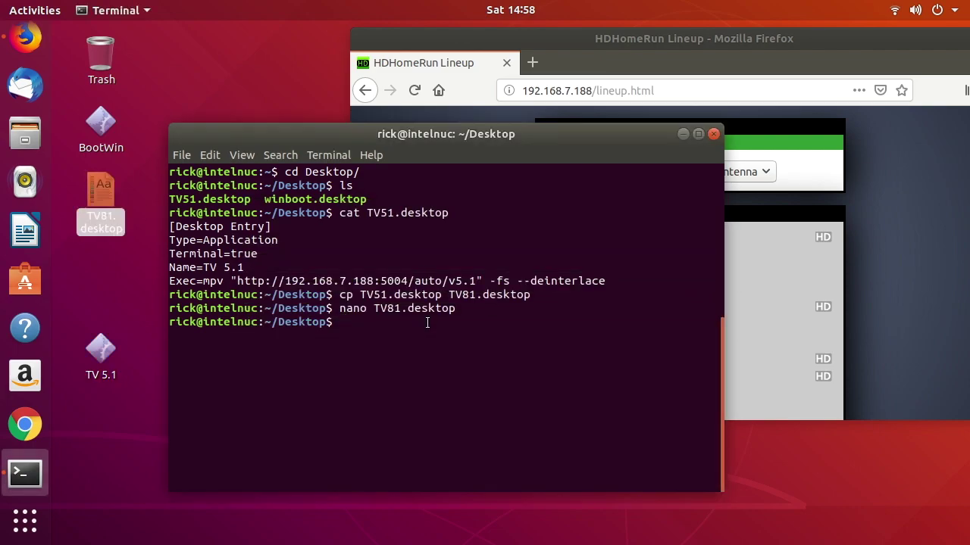
type("chmod -x TV8")
key("Tab")
key("Return")
type("ls -l")
key("Return")
Make TV81.desktop executable with chmod +x and confirm -rwxr-xr-x in the ls -l listing
type("chmod -")
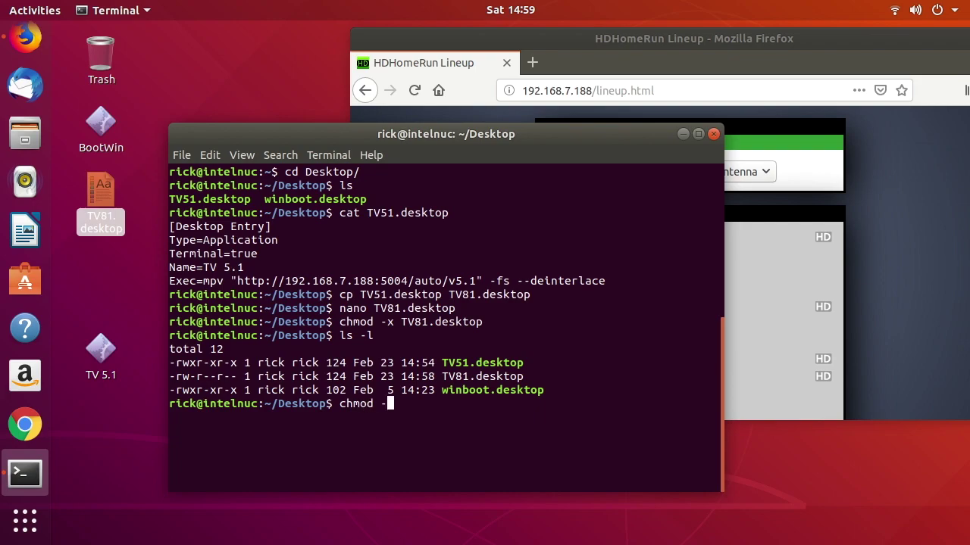
key("BackSpace")
type("+x TV8")
key("Tab")
key("Return")
type("ls -l")
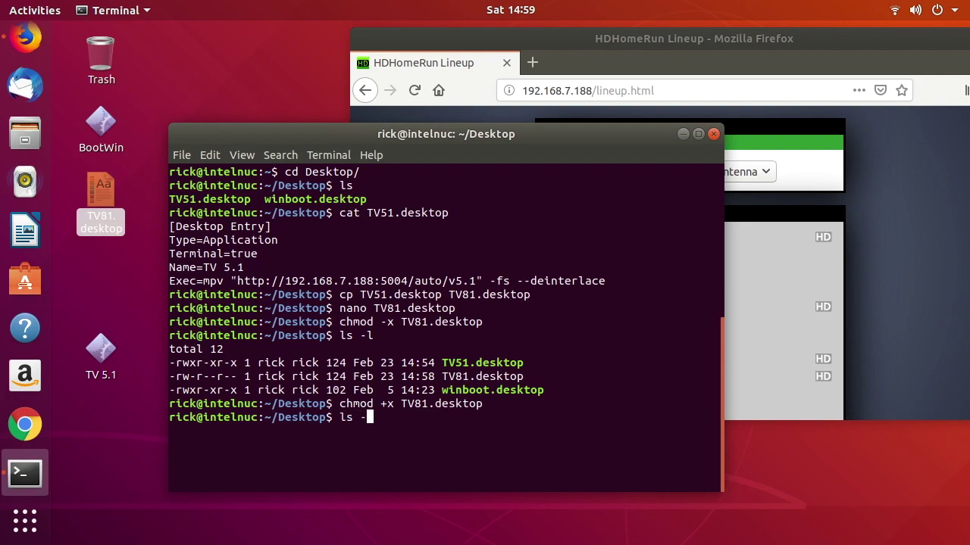
key("Return")
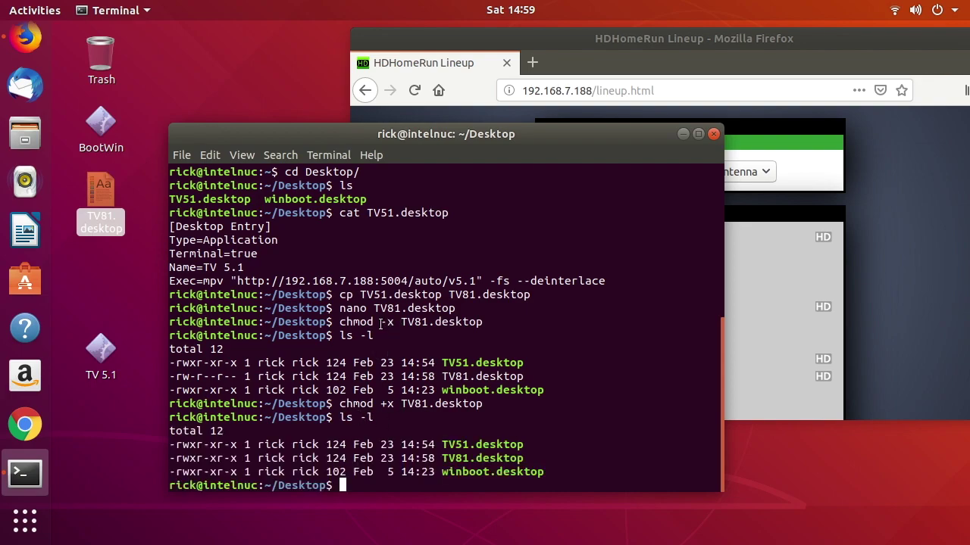
left_click_drag(381, 322, 395, 322)
mouse_move(380, 404)
left_mouse_down()
mouse_move(397, 403)
mouse_move(393, 390)
left_mouse_up()
left_click(381, 322)
Trust and launch the TV81.desktop launcher, then quit the full-screen video
double_click(88, 189)
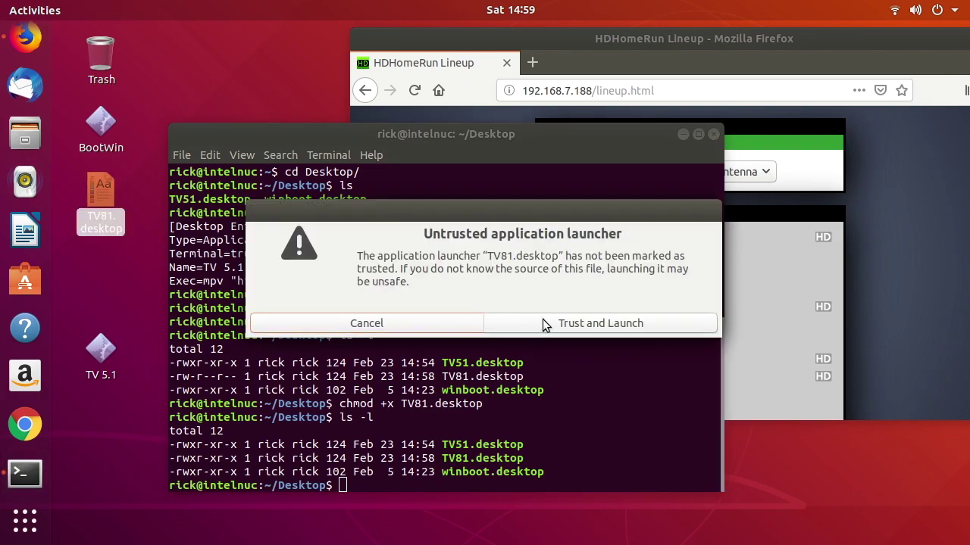
left_click(542, 324)
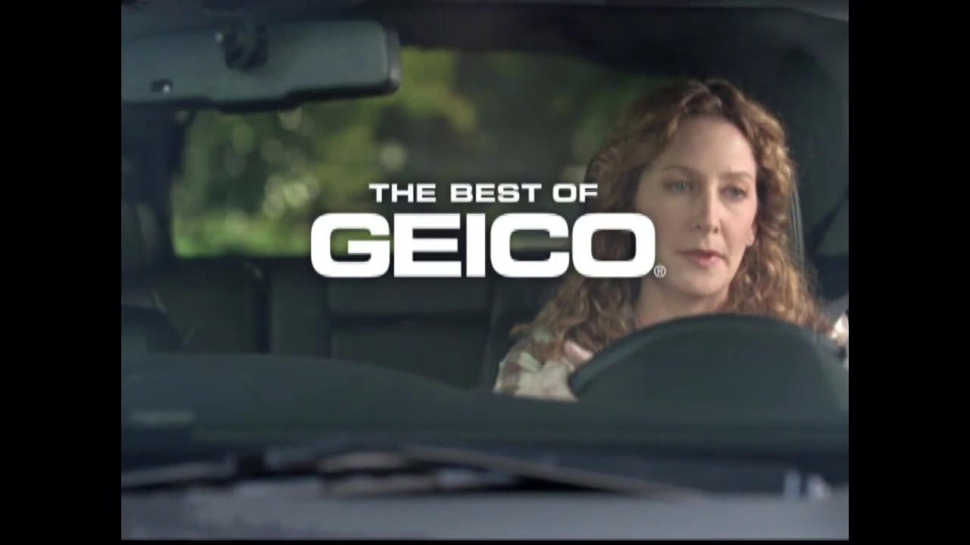
key("q")
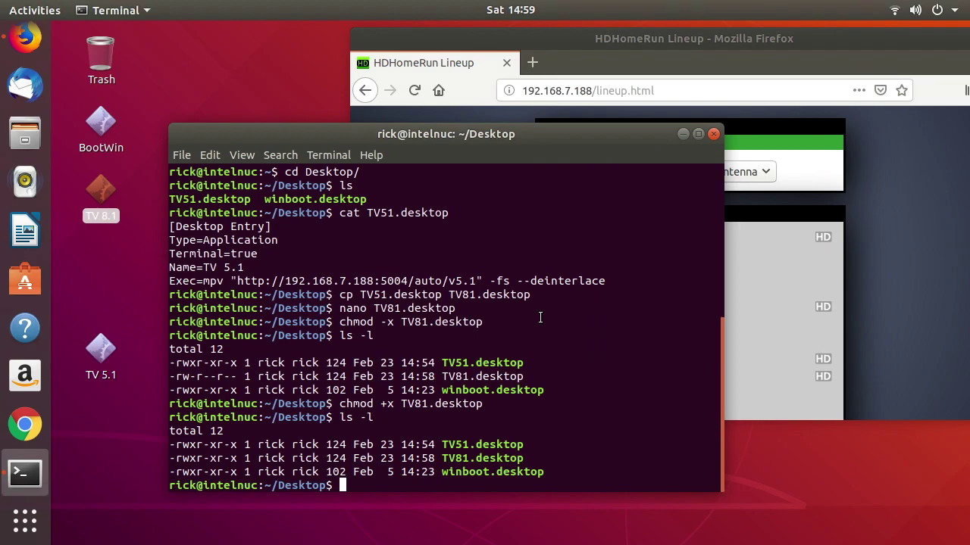
Play the TV 8.1 launcher again windowed, close mpv, and bring the channel lineup forward
left_click(105, 198)
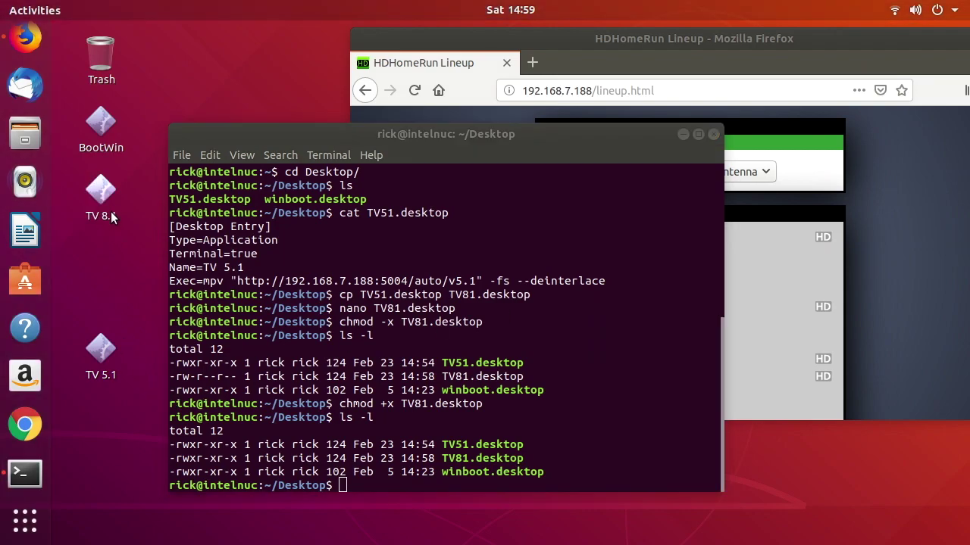
double_click(105, 198)
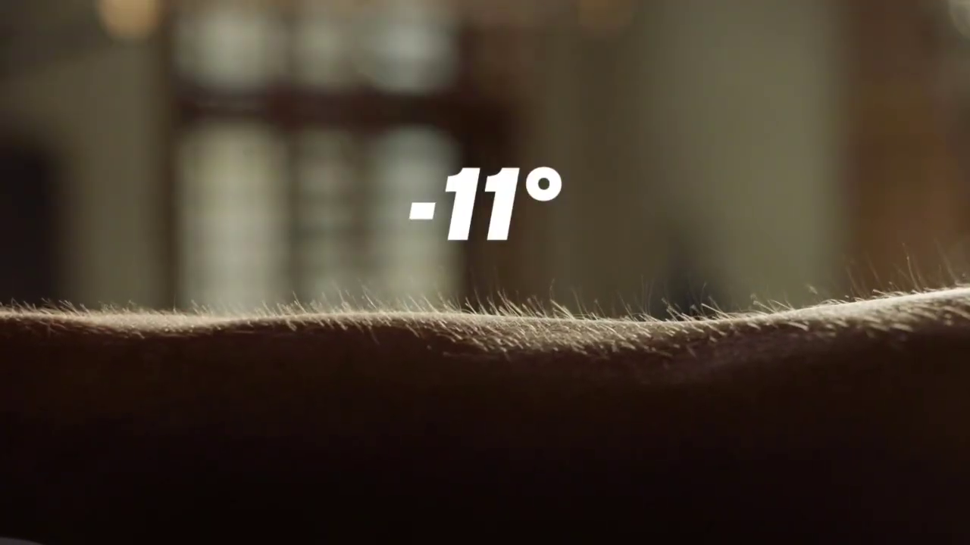
double_click(124, 186)
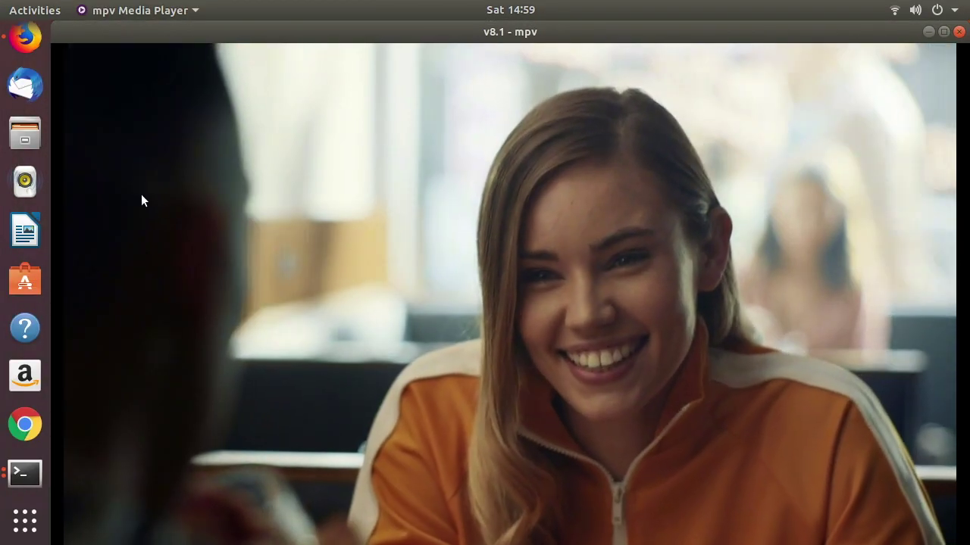
key("q")
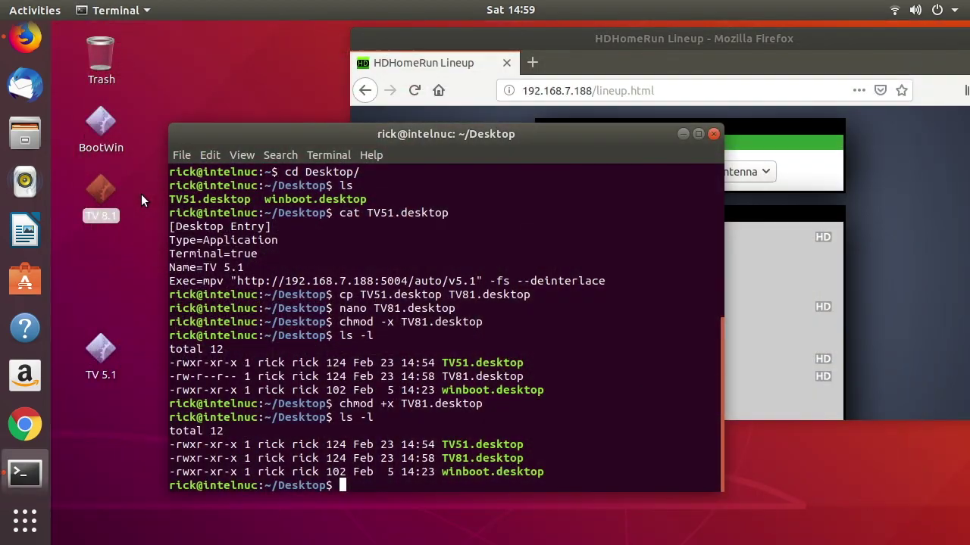
left_click(760, 273)
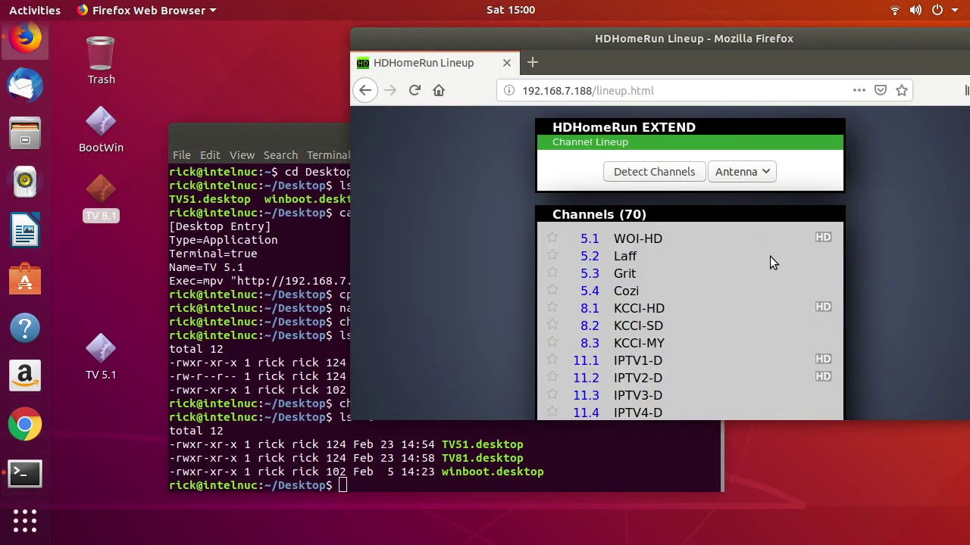
Check the available Default Transcode Profile options on the Transcode Configuration page, leaving it at none
left_click(599, 129)
left_click(635, 237)
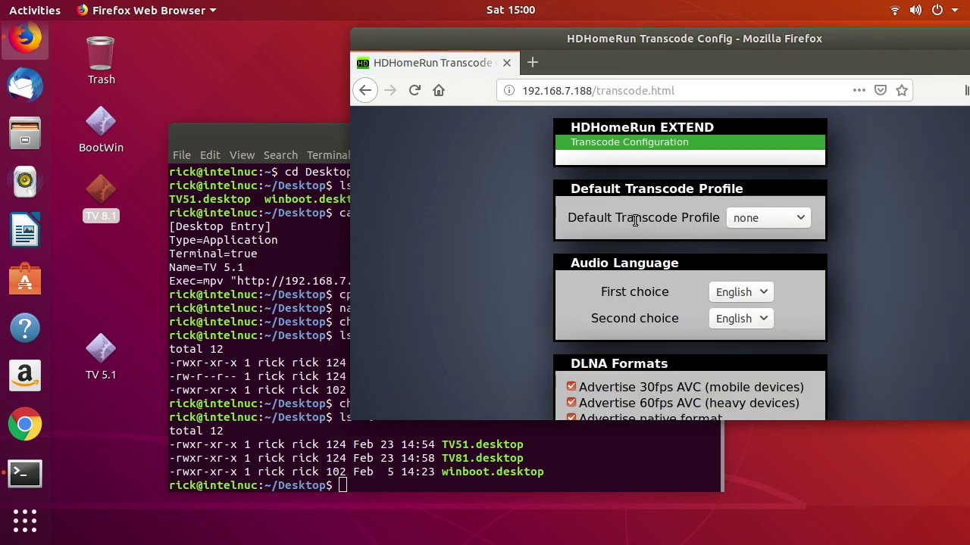
left_click(743, 224)
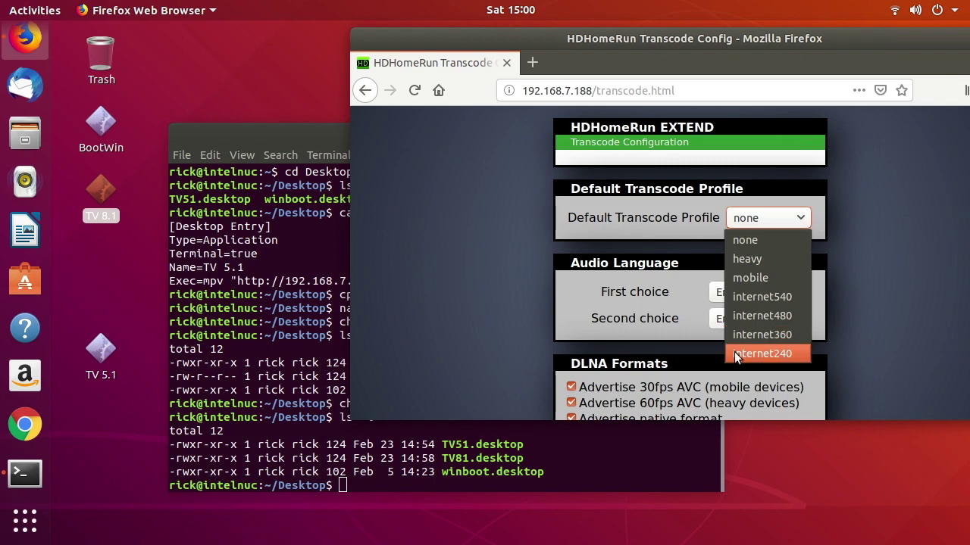
left_click(255, 386)
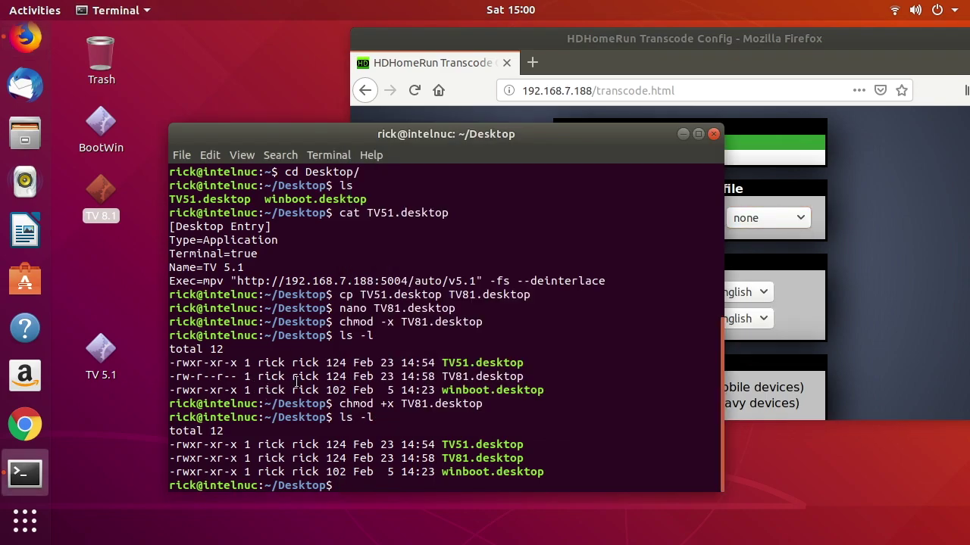
Append ?transcode=internet360 to TV81.desktop's auto/v8.1 URL, remove -fs, and save
type("nano TV8")
key("Tab")
key("Return")
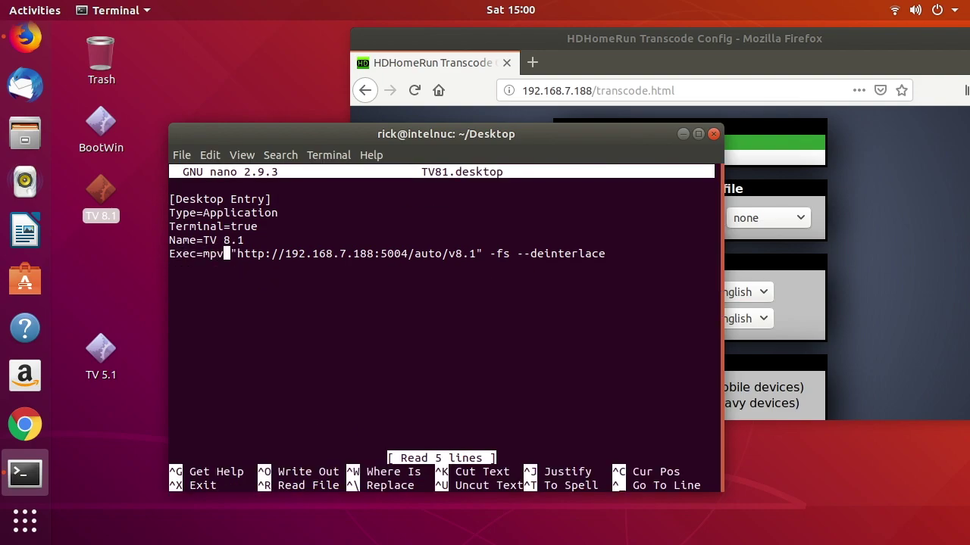
key("Right")
key("Right")
key("Right")
key("Right")
key("Right")
key("Right")
key("Right")
key("Right")
key("Right")
key("Right")
key("Right")
key("Right")
key("Right")
key("Right")
key("Right")
key("Right")
key("Right")
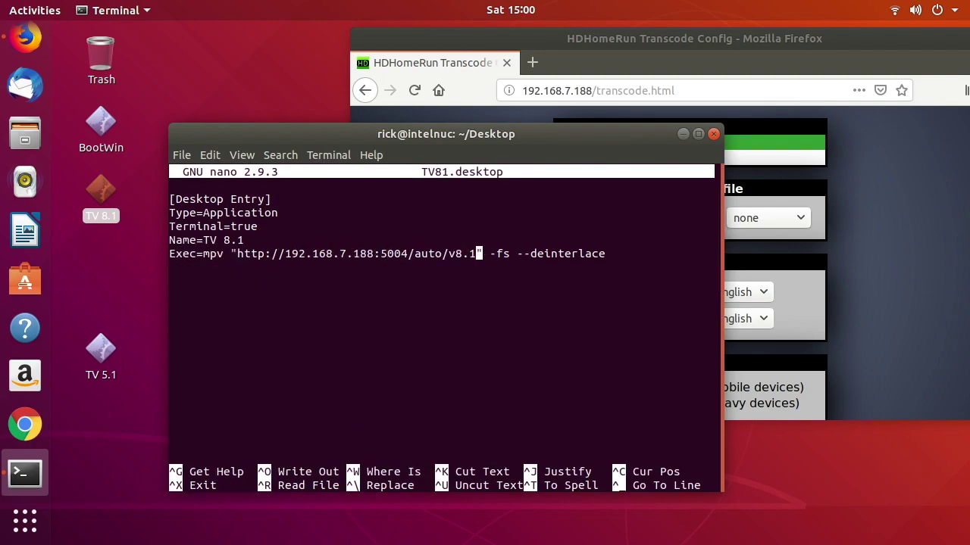
type("?transcode")
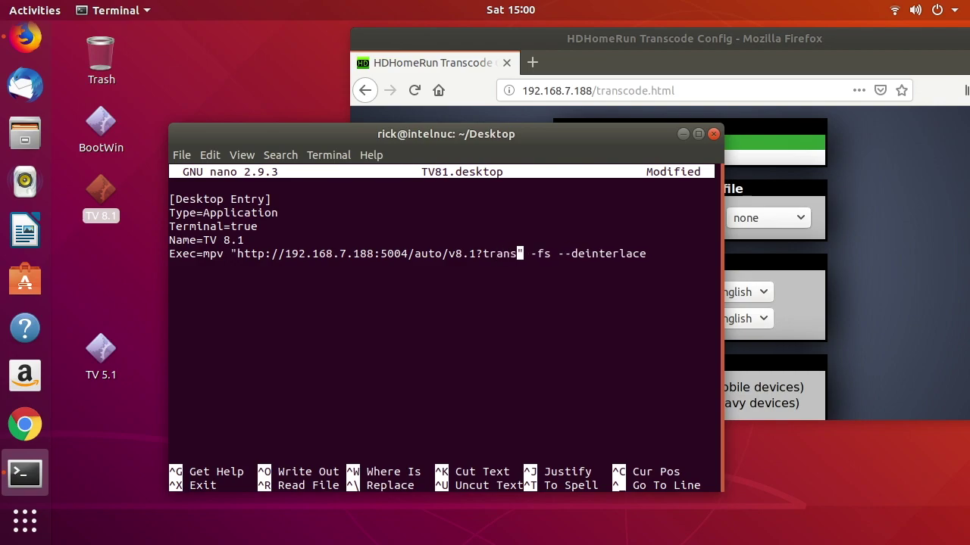
type("=internet3")
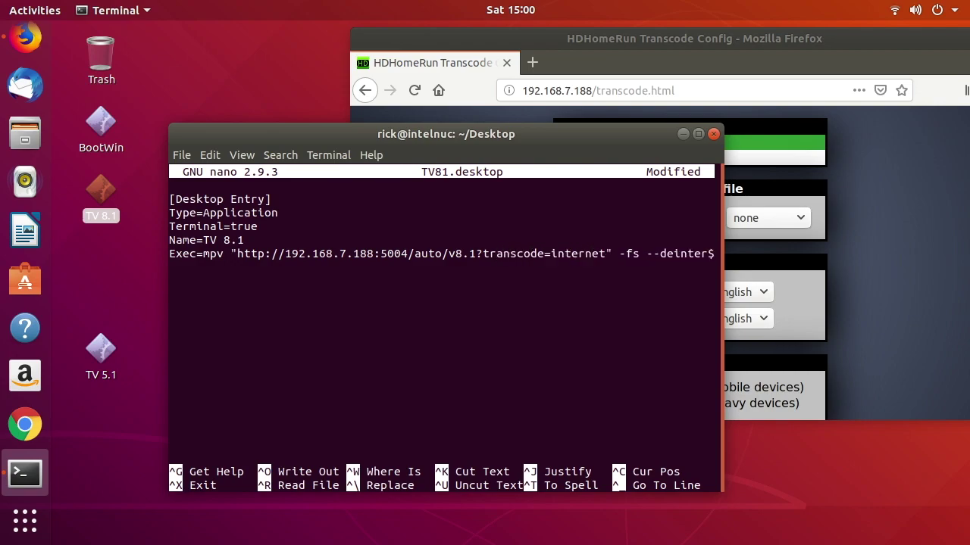
type("60")
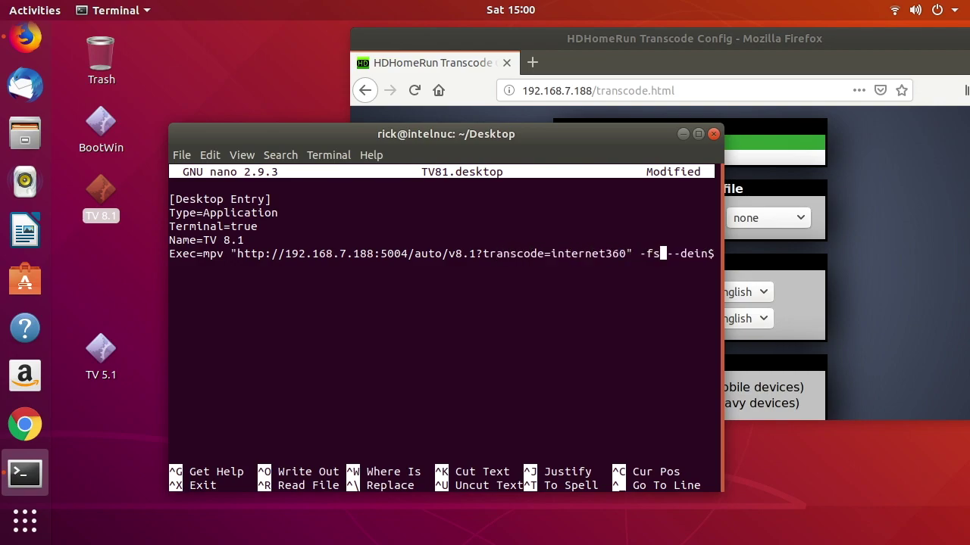
key("BackSpace")
key("BackSpace")
key("BackSpace")
key("BackSpace")
key("ctrl+o")
key("Return")
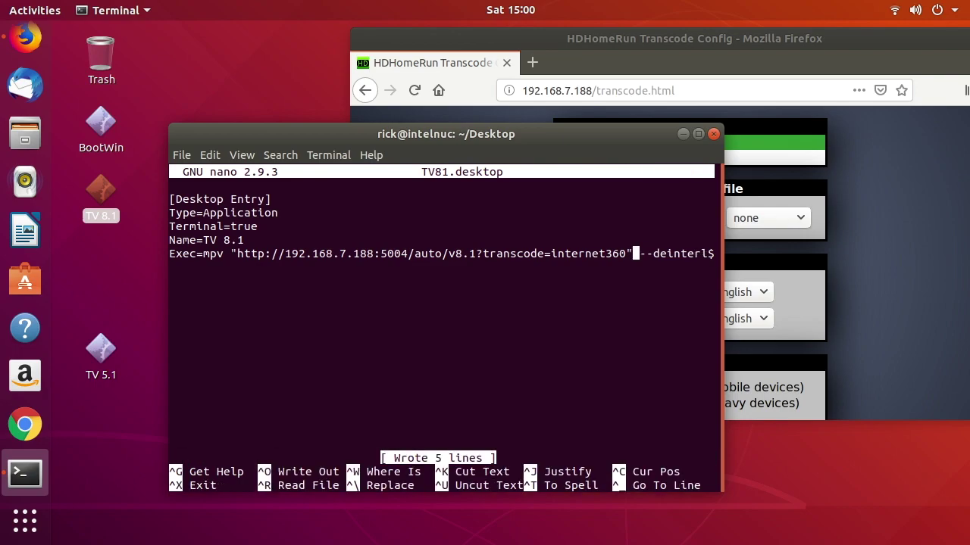
key("ctrl+x")
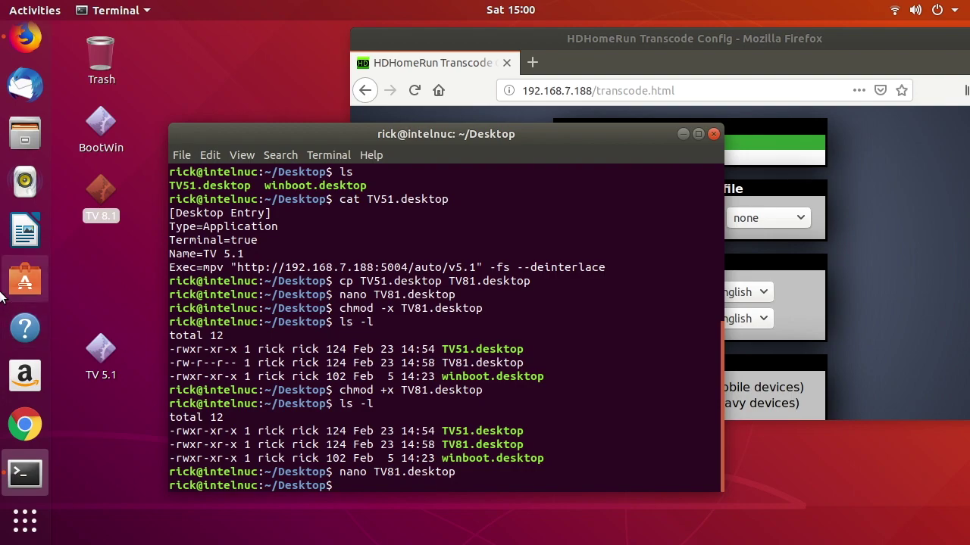
left_click(138, 282)
double_click(125, 186)
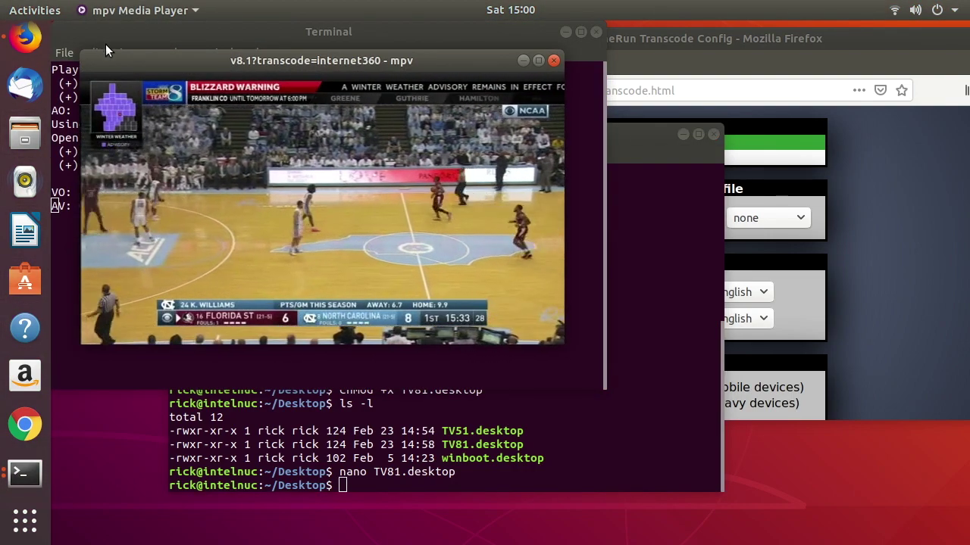
left_click_drag(132, 53, 489, 35)
mouse_move(555, 244)
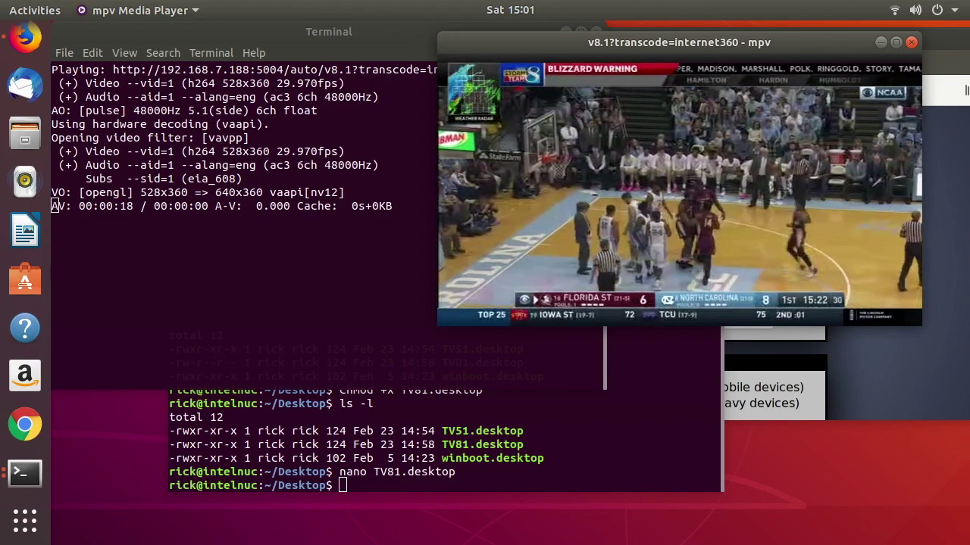
key("q")
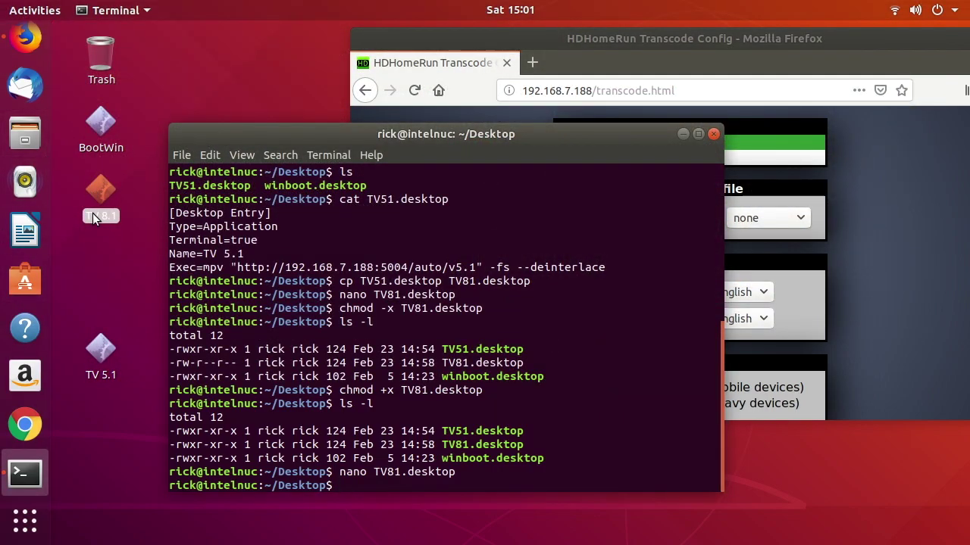